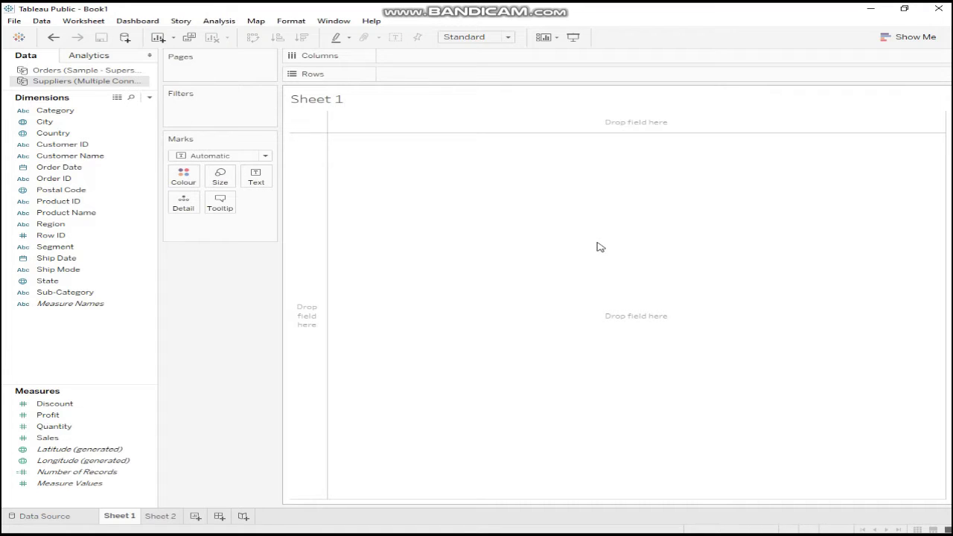
pyautogui.click(53, 158)
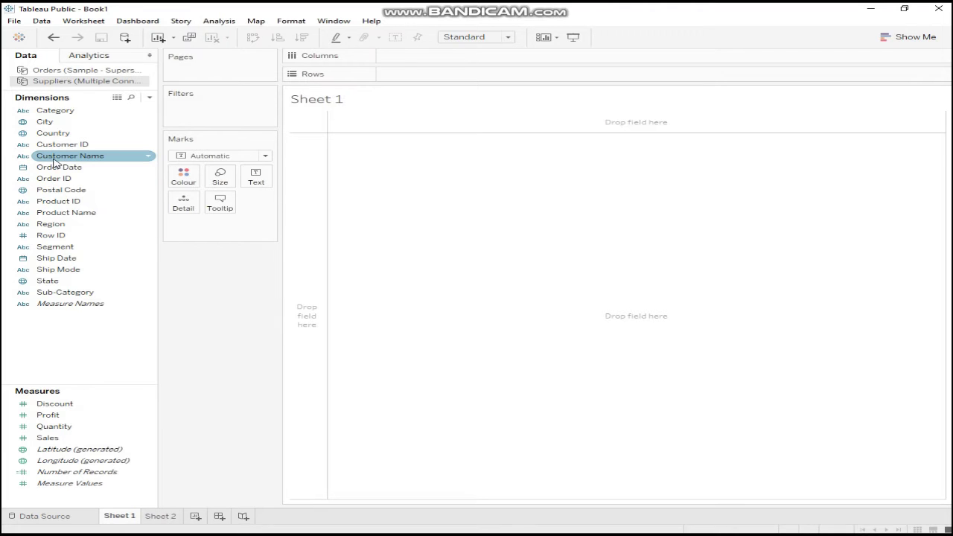
pyautogui.moveTo(60, 161)
pyautogui.mouseDown()
pyautogui.moveTo(329, 89)
pyautogui.moveTo(432, 78)
pyautogui.mouseUp()
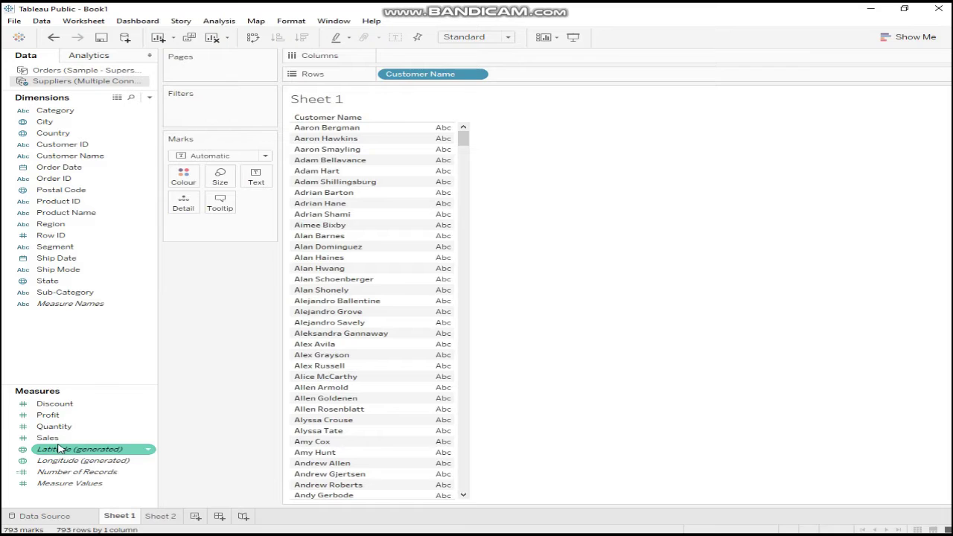
pyautogui.moveTo(51, 438)
pyautogui.mouseDown()
pyautogui.moveTo(166, 345)
pyautogui.moveTo(425, 64)
pyautogui.moveTo(413, 63)
pyautogui.mouseUp()
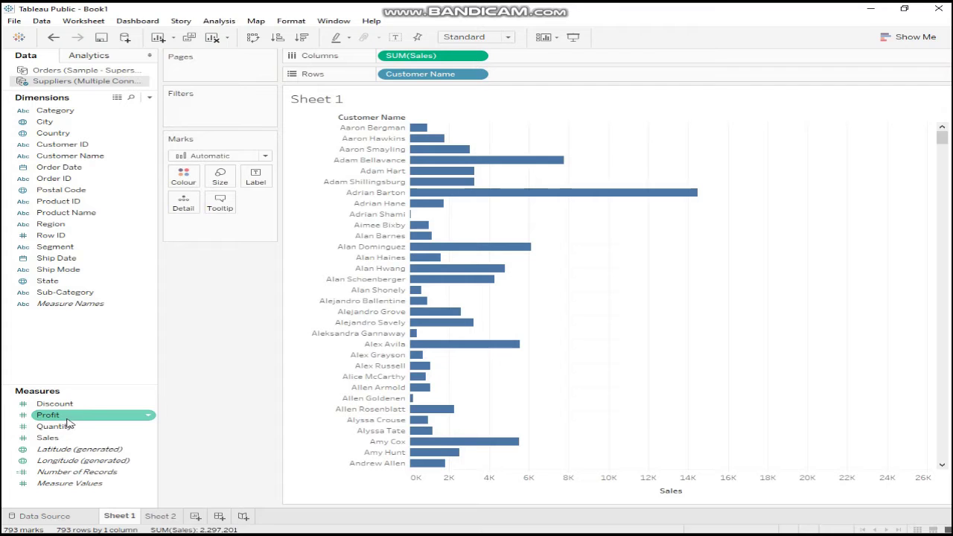
pyautogui.moveTo(432, 56)
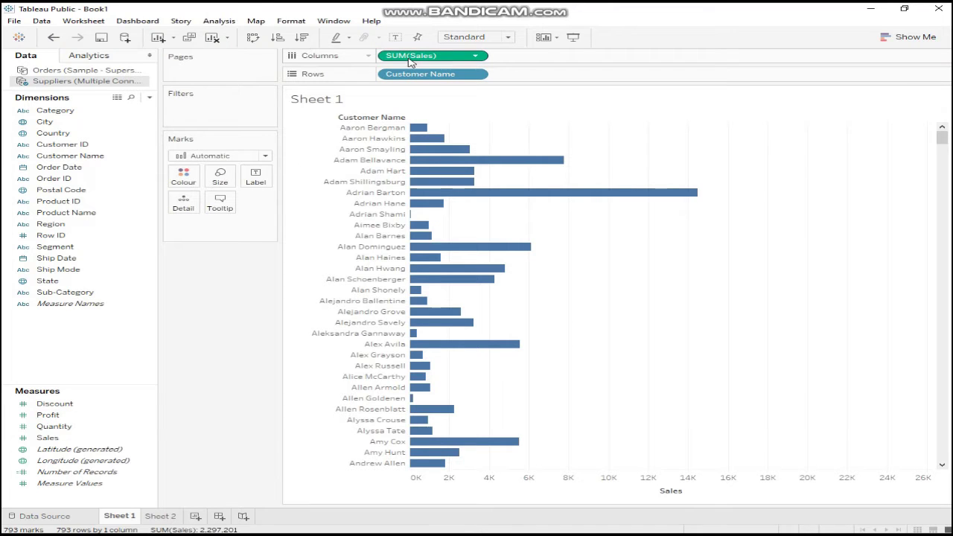
pyautogui.click(302, 37)
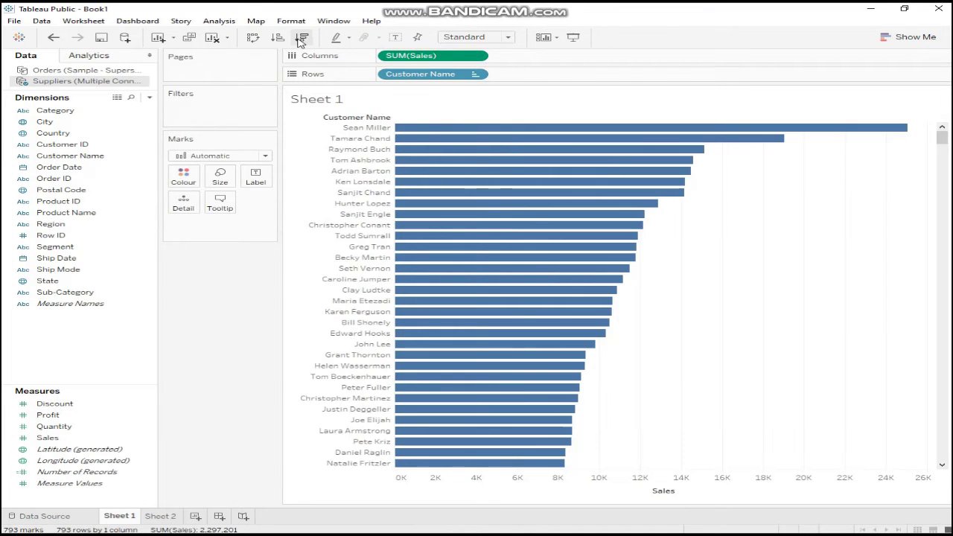
# Create a calculated field named 'index' with the formula INDEX().
pyautogui.click(149, 101)
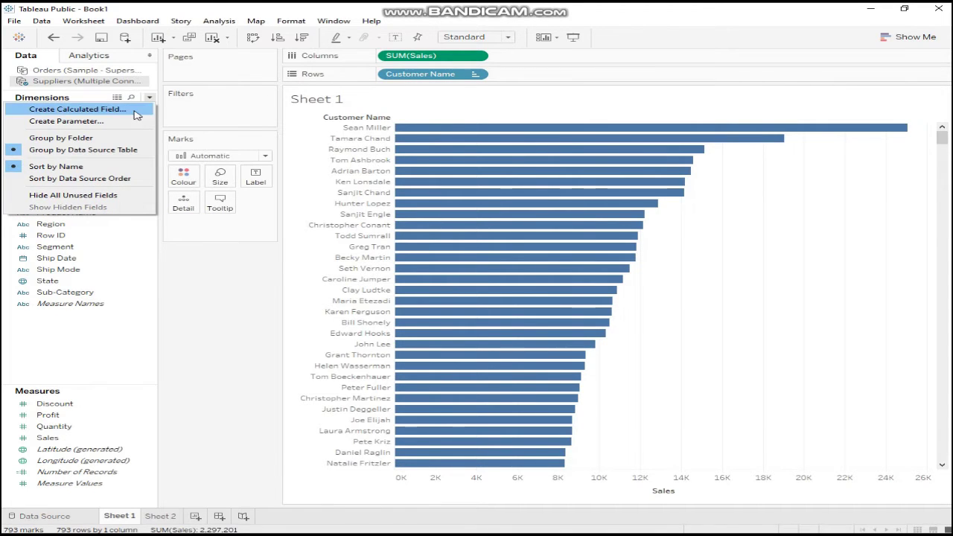
pyautogui.click(136, 110)
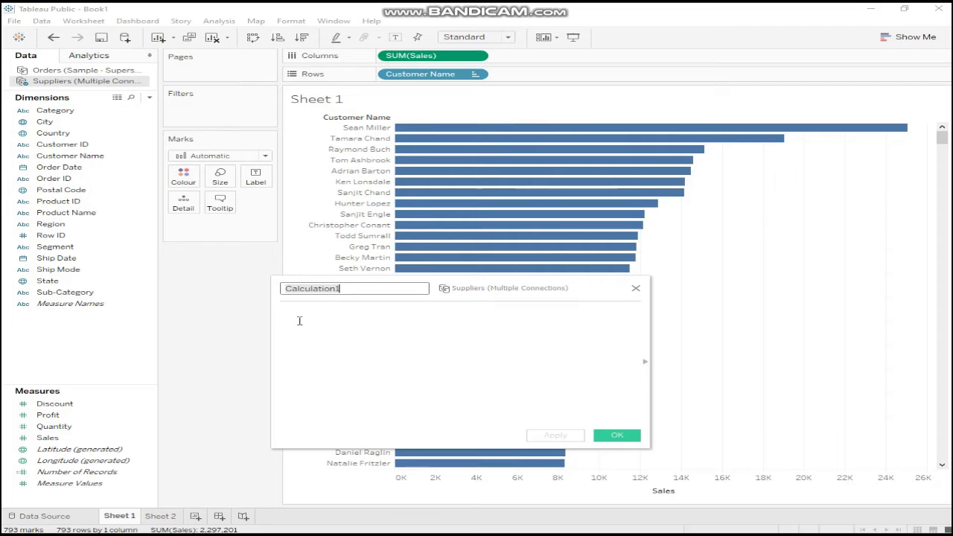
pyautogui.write('Ide')
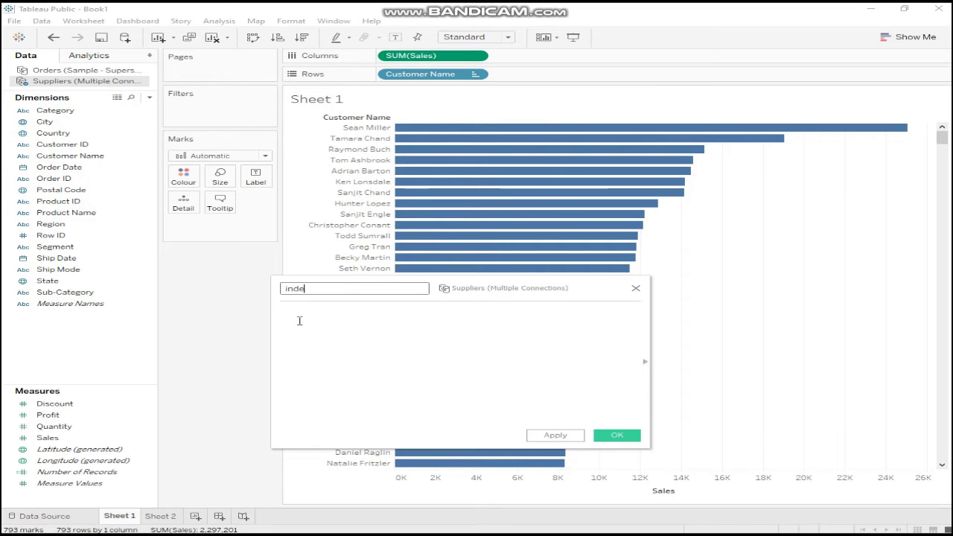
pyautogui.write('x')
pyautogui.click(300, 321)
pyautogui.write('i')
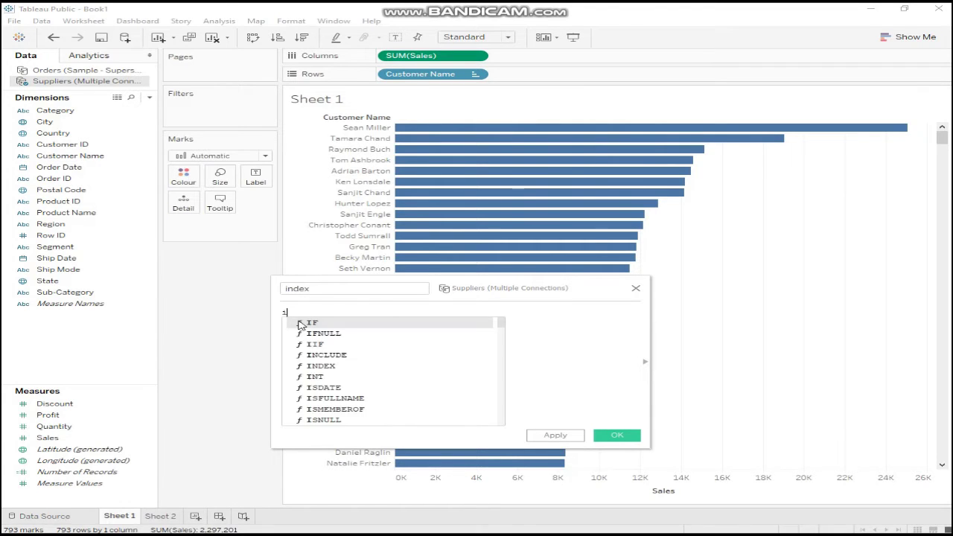
pyautogui.write('nde')
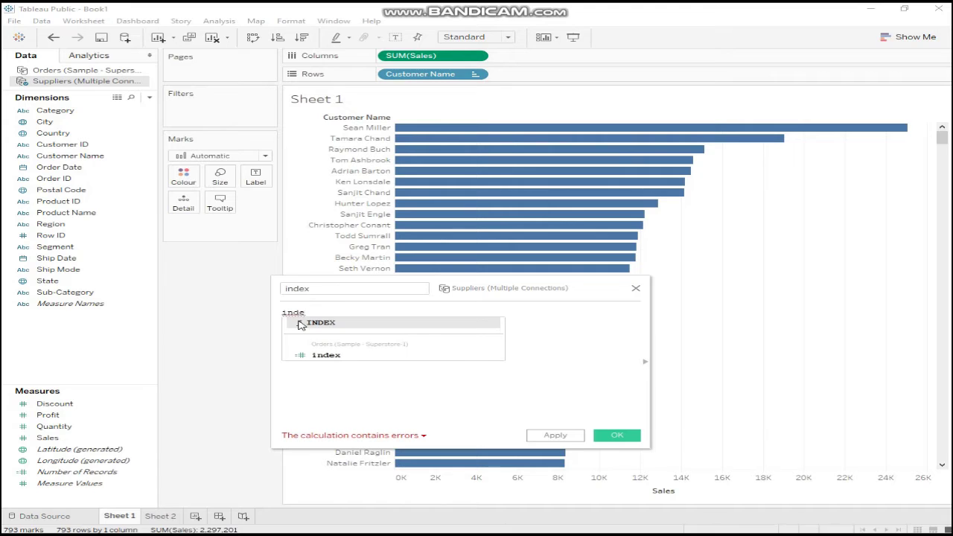
pyautogui.doubleClick(304, 323)
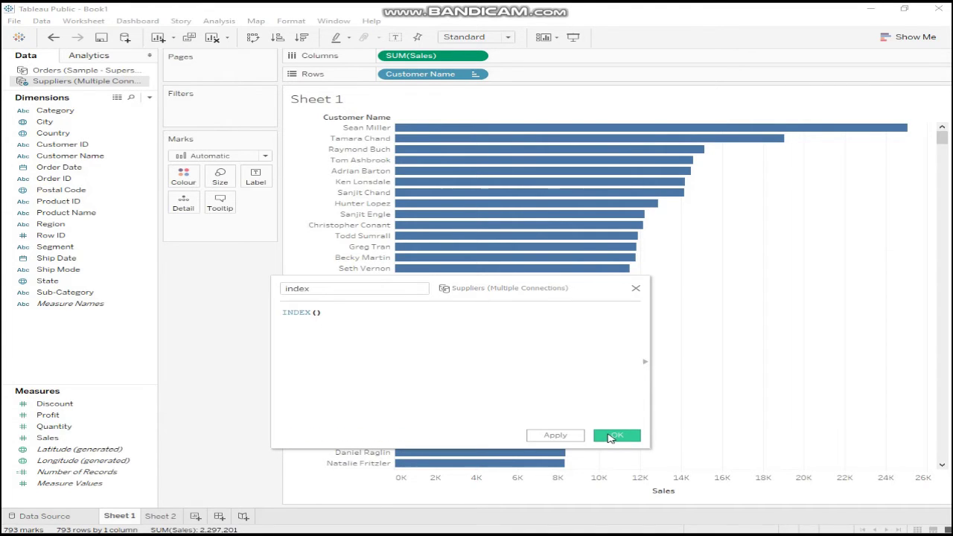
pyautogui.click(610, 438)
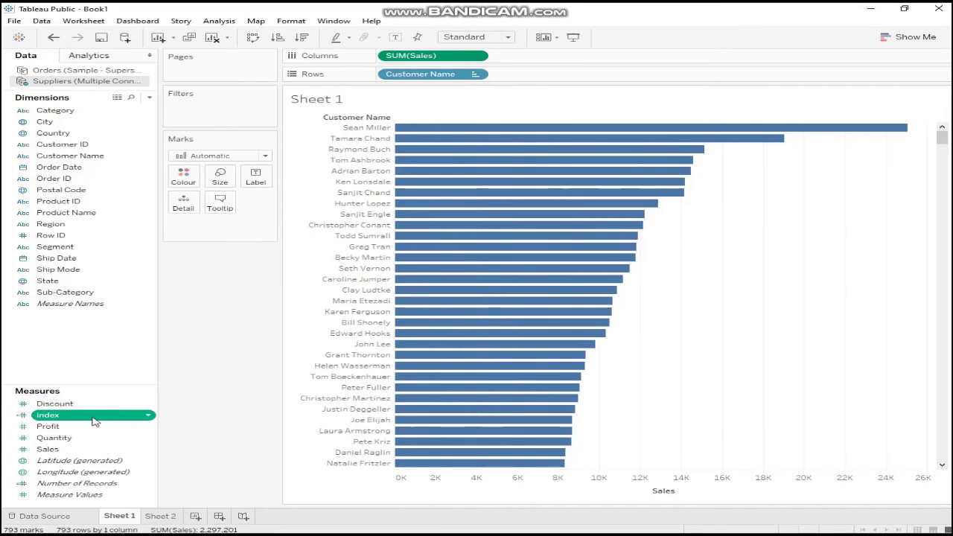
# Add index to Rows as a discrete pill placed before Customer Name.
pyautogui.moveTo(90, 422); pyautogui.dragTo(601, 80)
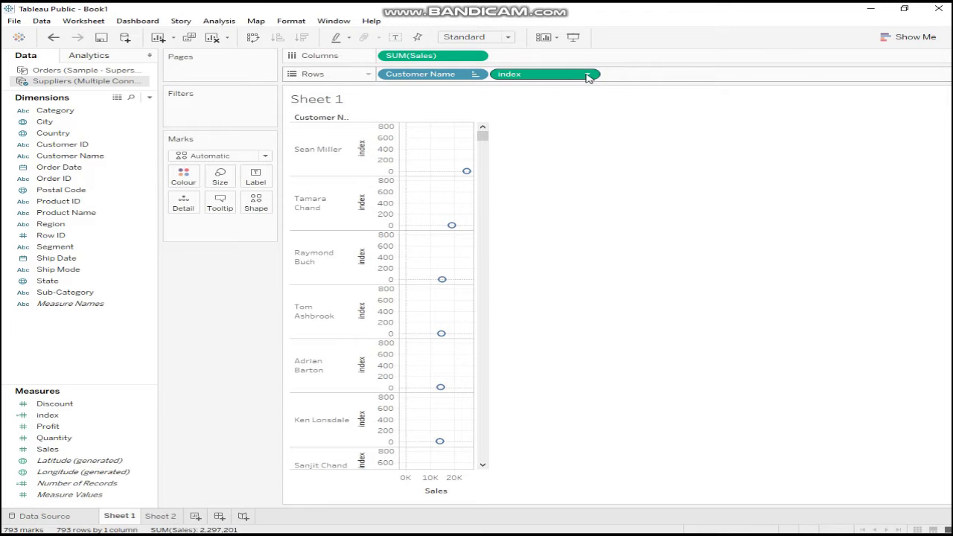
pyautogui.click(588, 74)
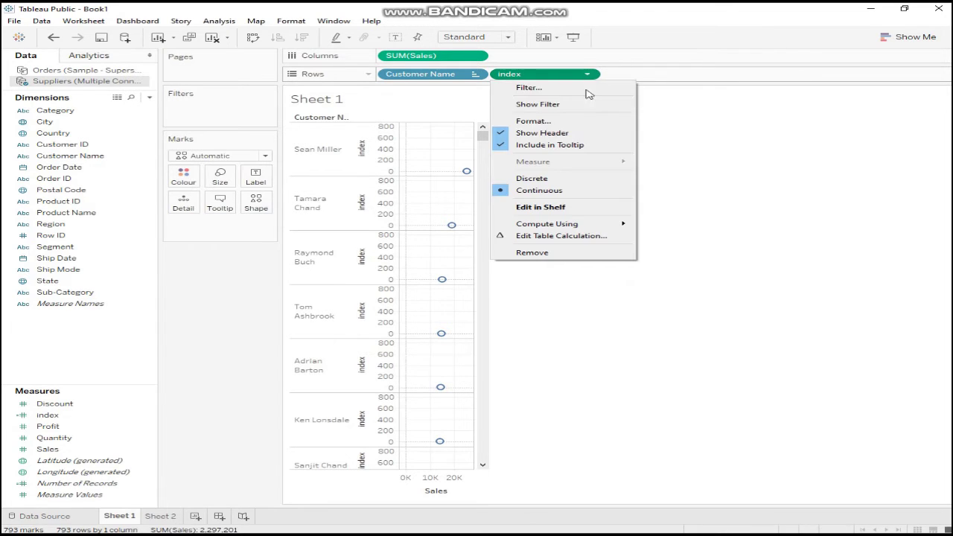
pyautogui.click(548, 181)
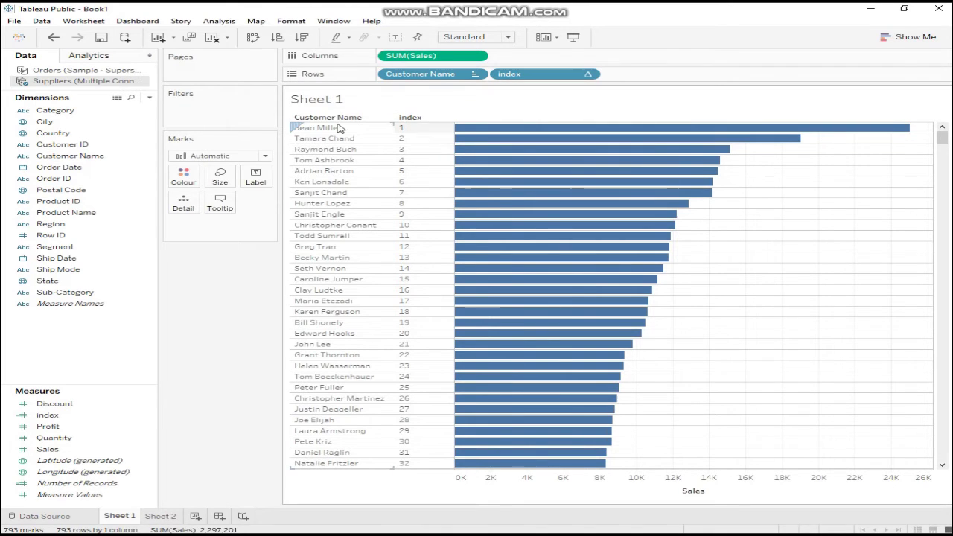
pyautogui.moveTo(423, 77); pyautogui.dragTo(659, 77)
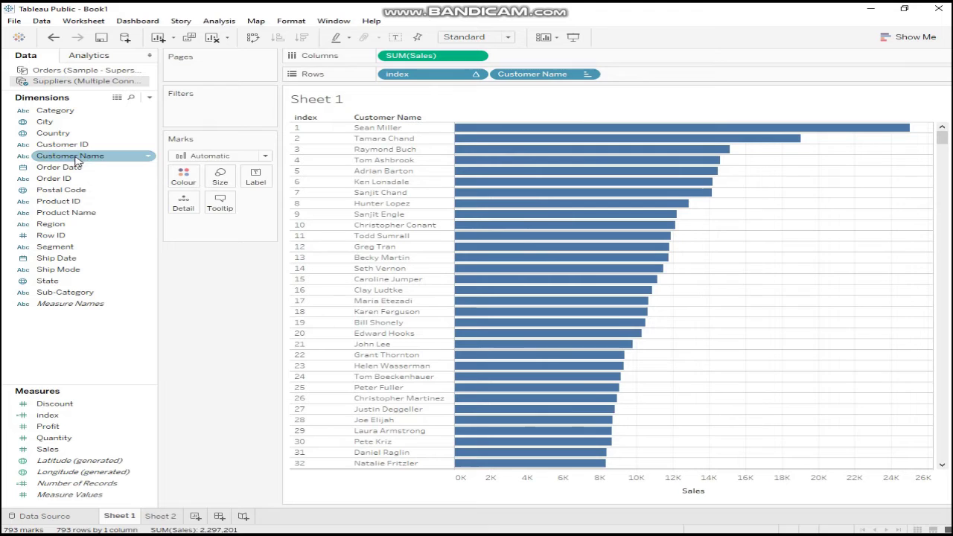
# Filter Customer Name to the top customers by Sales sum and begin a new count parameter.
pyautogui.moveTo(77, 161); pyautogui.dragTo(213, 109)
pyautogui.click(480, 144)
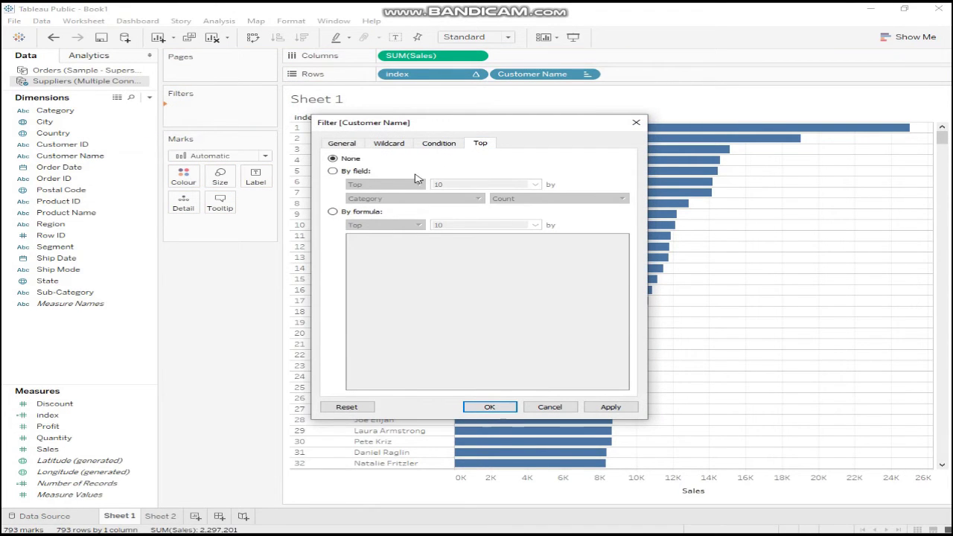
pyautogui.click(358, 172)
pyautogui.click(407, 199)
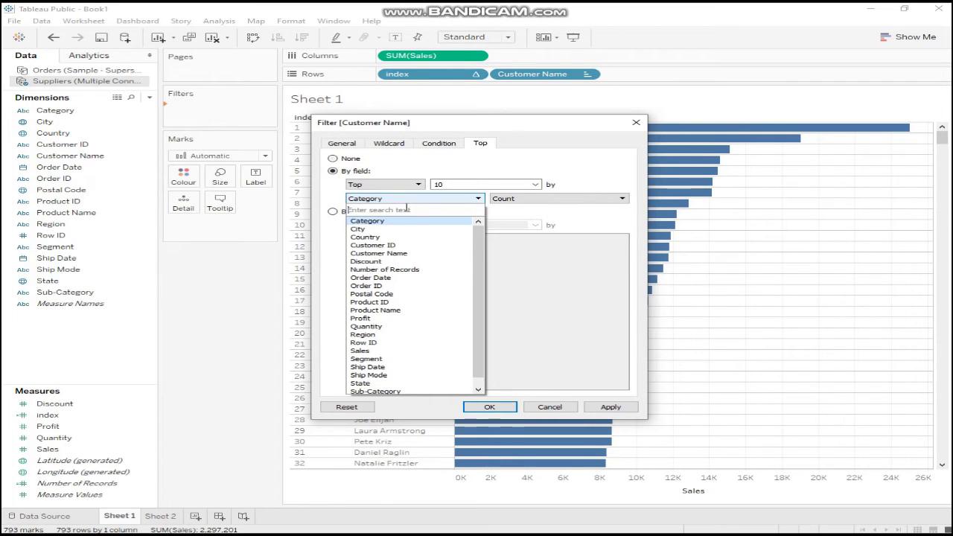
pyautogui.click(392, 353)
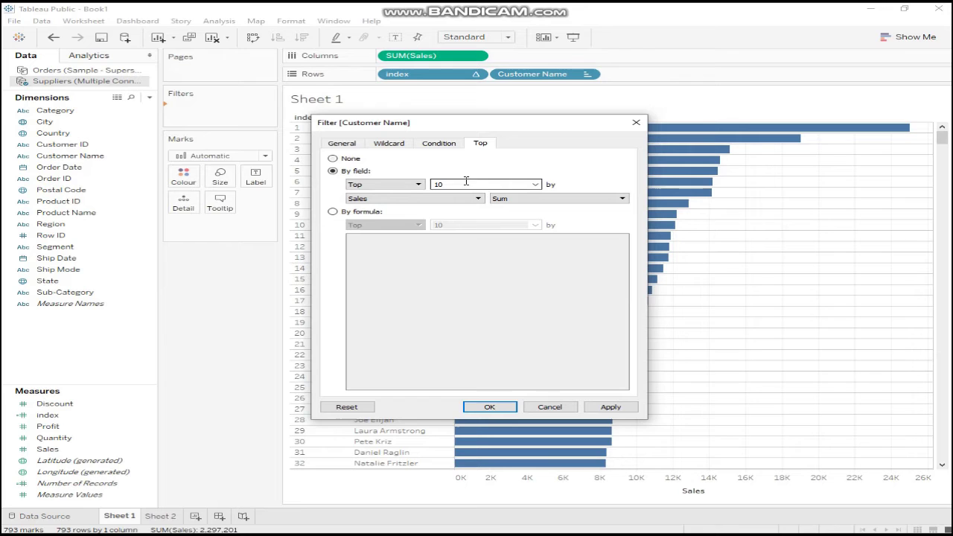
pyautogui.click(535, 186)
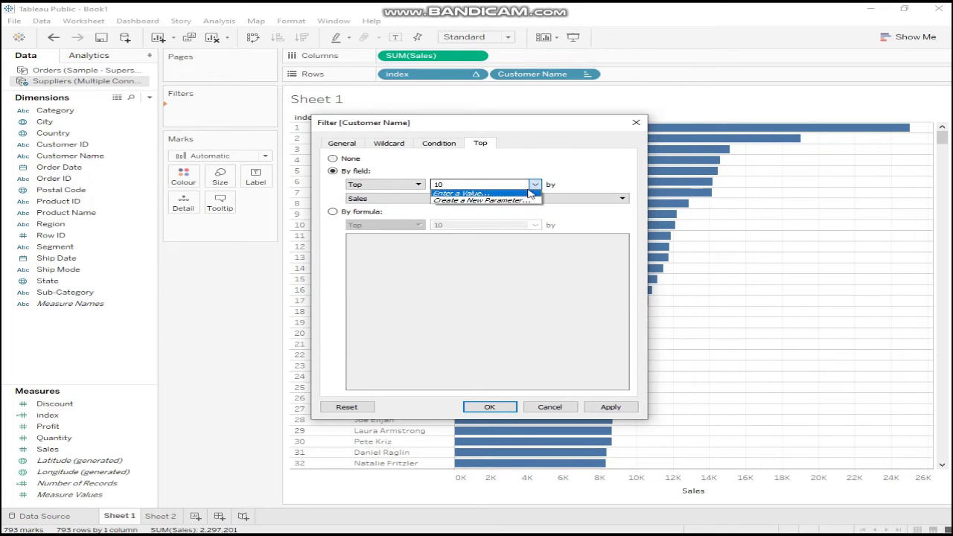
pyautogui.click(505, 201)
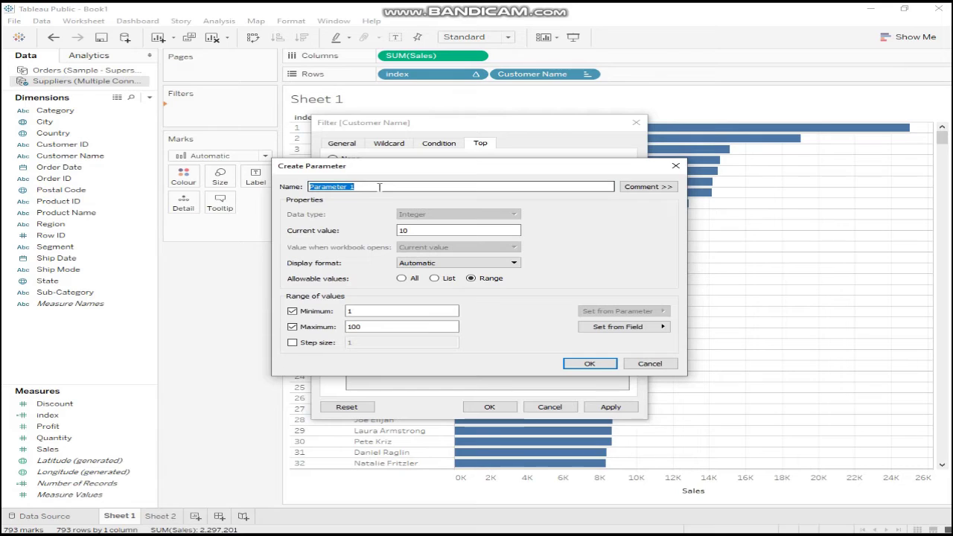
# Name the parameter 'Top N Customers' with all values allowed and apply the top-10 filter.
pyautogui.write('Top N Cu')
pyautogui.write('stomers')
pyautogui.click(413, 279)
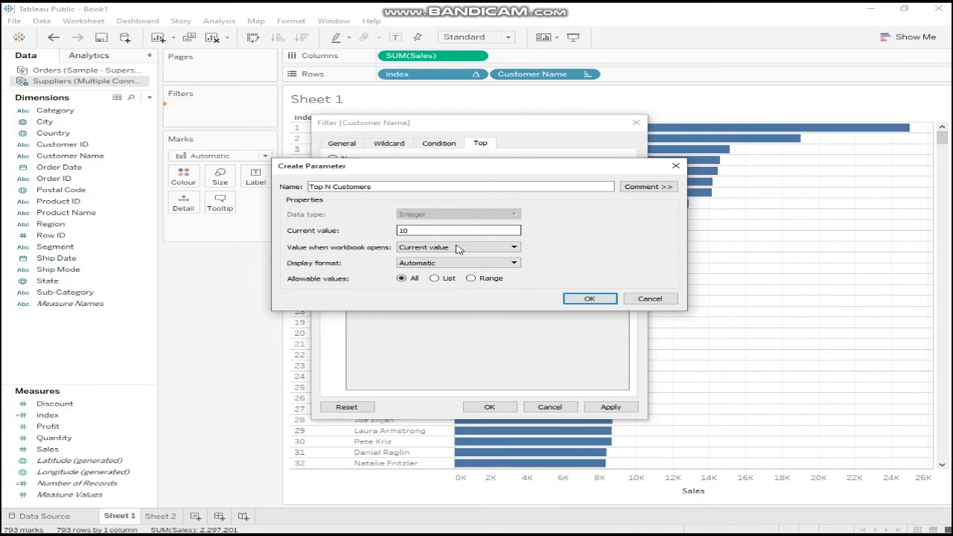
pyautogui.click(584, 298)
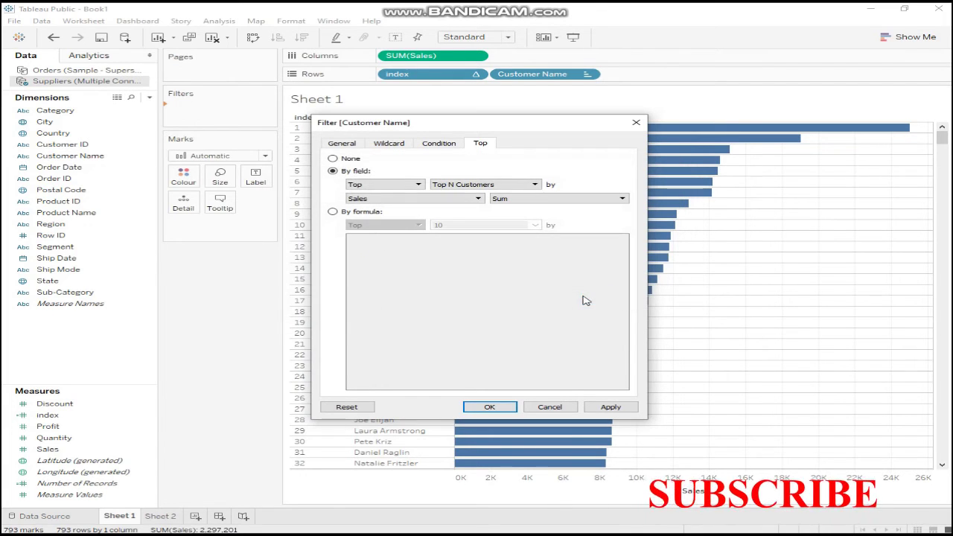
pyautogui.click(609, 407)
# Close the filter and change Top N Customers to 15, then 20.
pyautogui.click(488, 406)
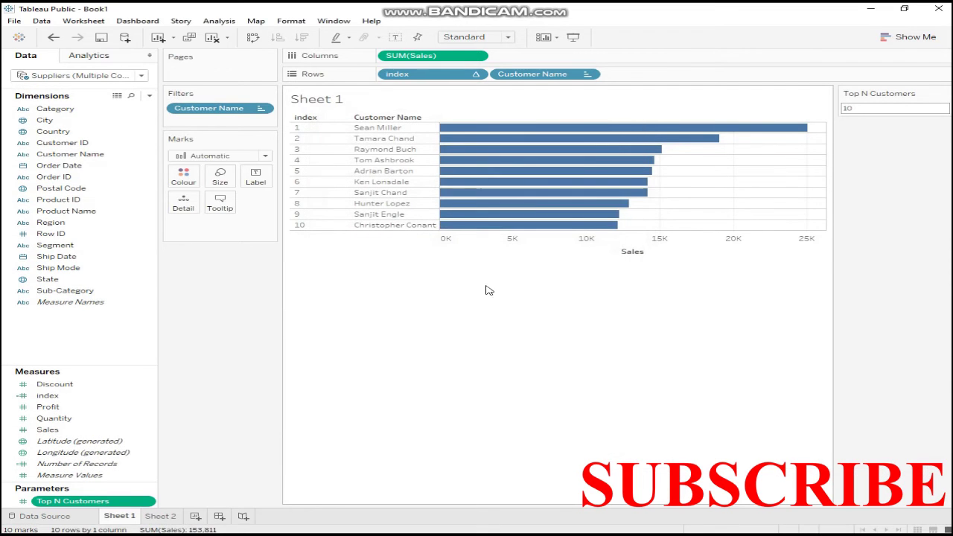
pyautogui.click(906, 107)
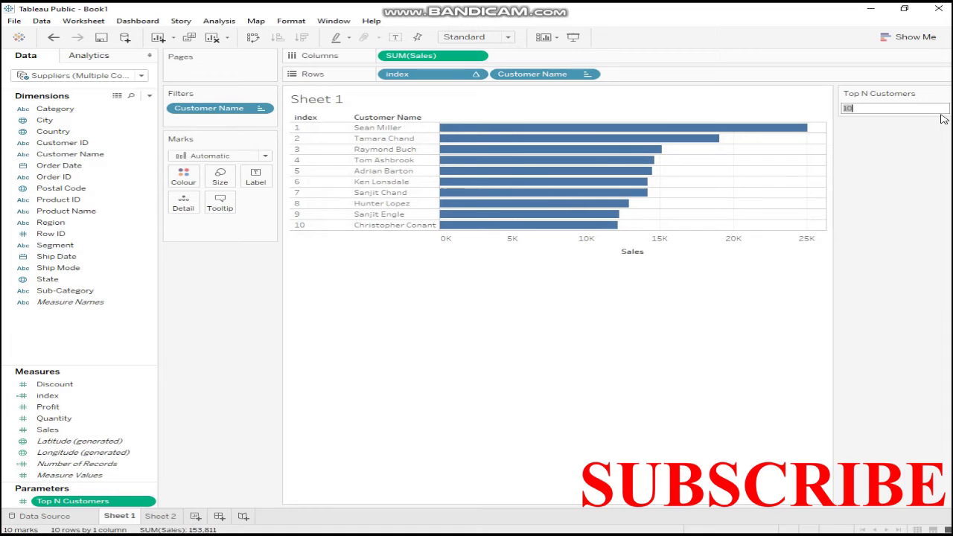
pyautogui.write('15')
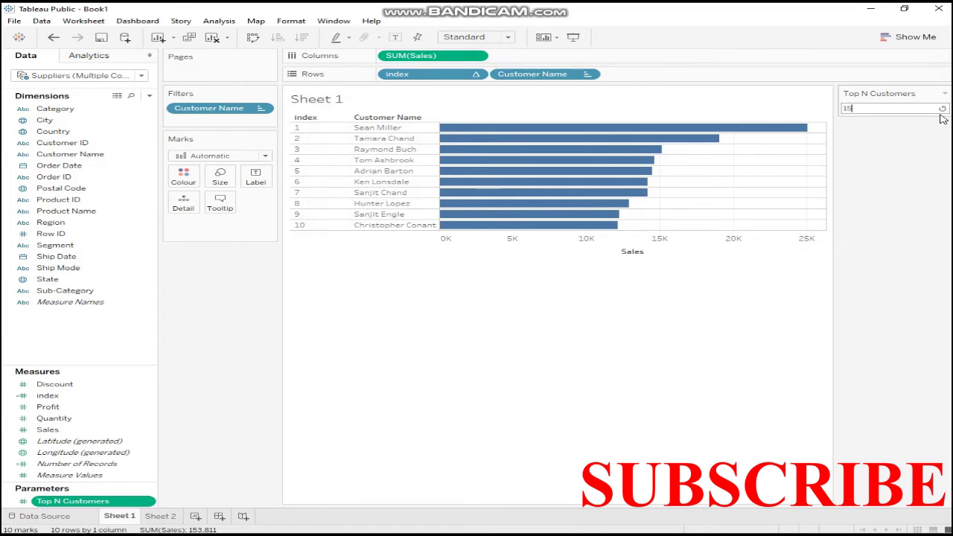
pyautogui.press('Return')
pyautogui.hotkey('ctrl', 'a')
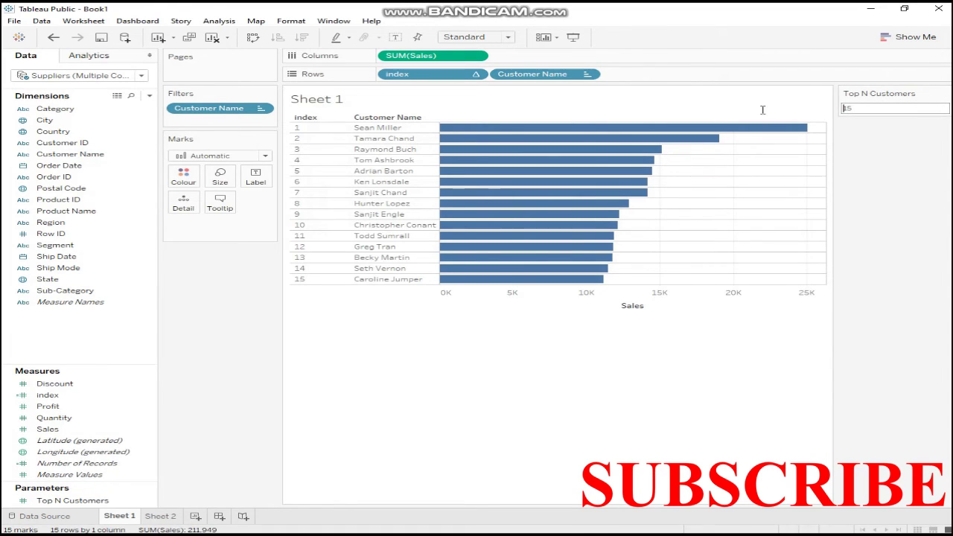
pyautogui.write('20')
pyautogui.press('Return')
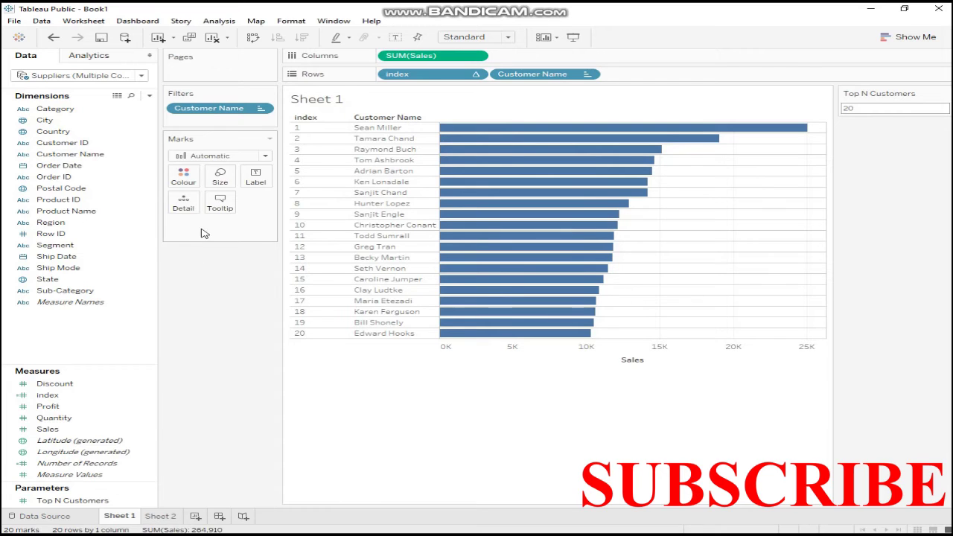
# Colour the Sheet 1 sales bars teal.
pyautogui.click(182, 181)
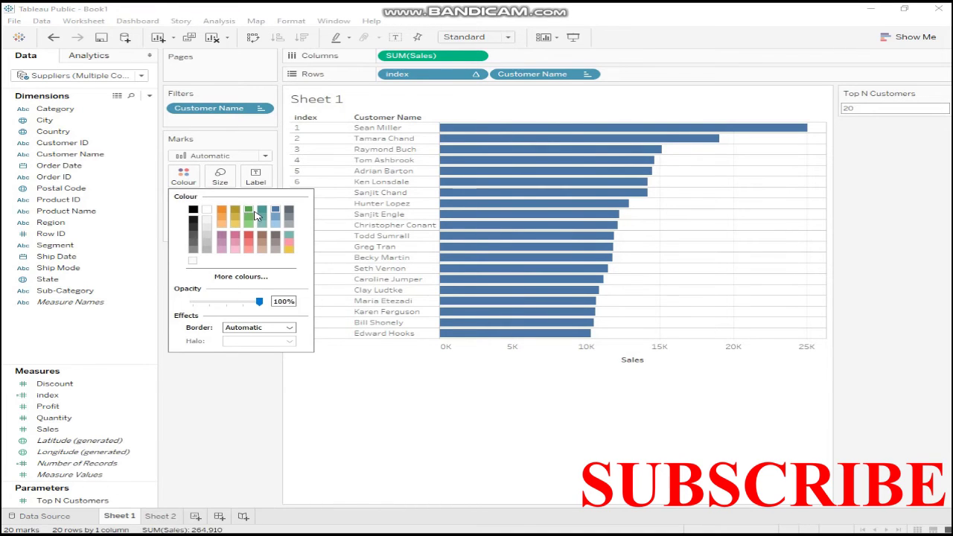
pyautogui.click(263, 211)
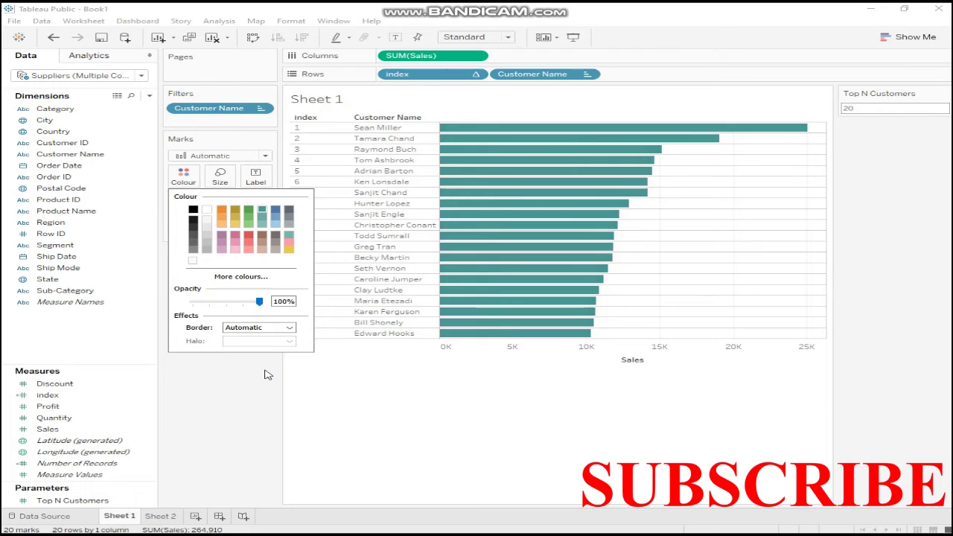
pyautogui.click(265, 374)
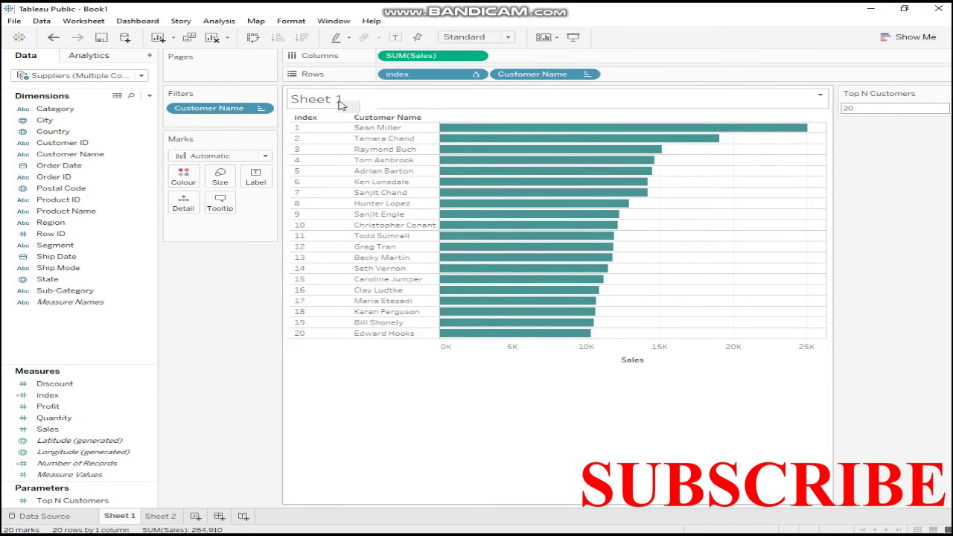
# Open the title editor and confirm it unchanged, keeping the default Sheet 1 title.
pyautogui.rightClick(339, 104)
pyautogui.click(358, 106)
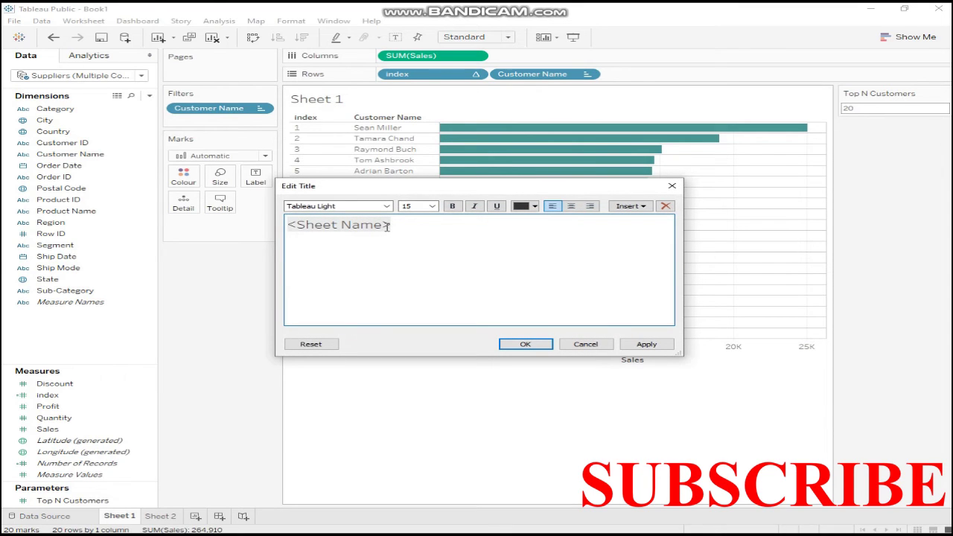
pyautogui.doubleClick(388, 226)
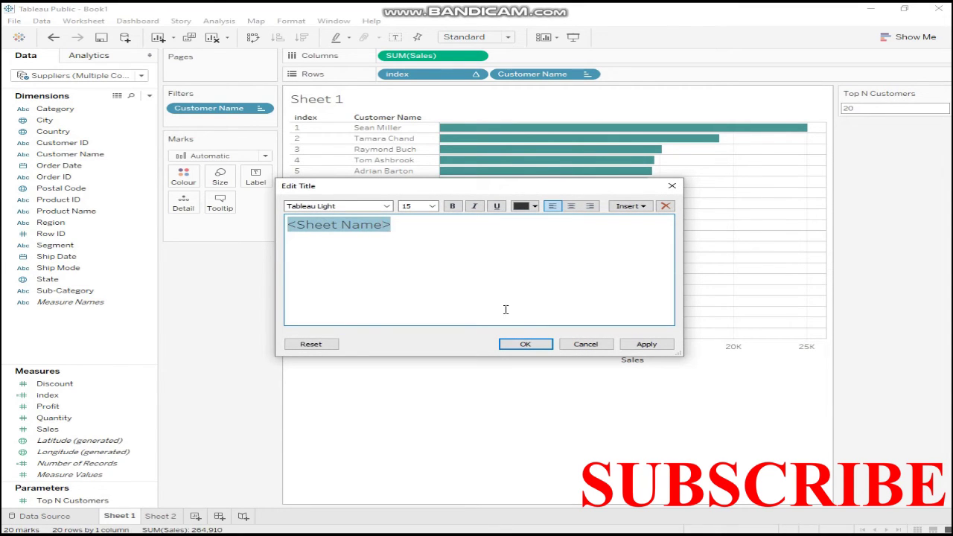
pyautogui.click(542, 343)
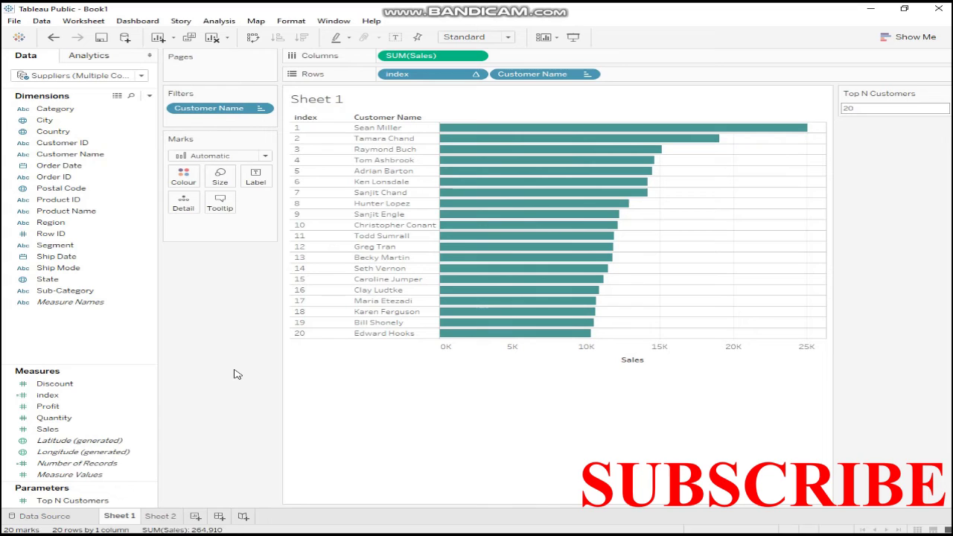
# On Sheet 2, chart summed Profit per Customer Name sorted descending.
pyautogui.click(164, 519)
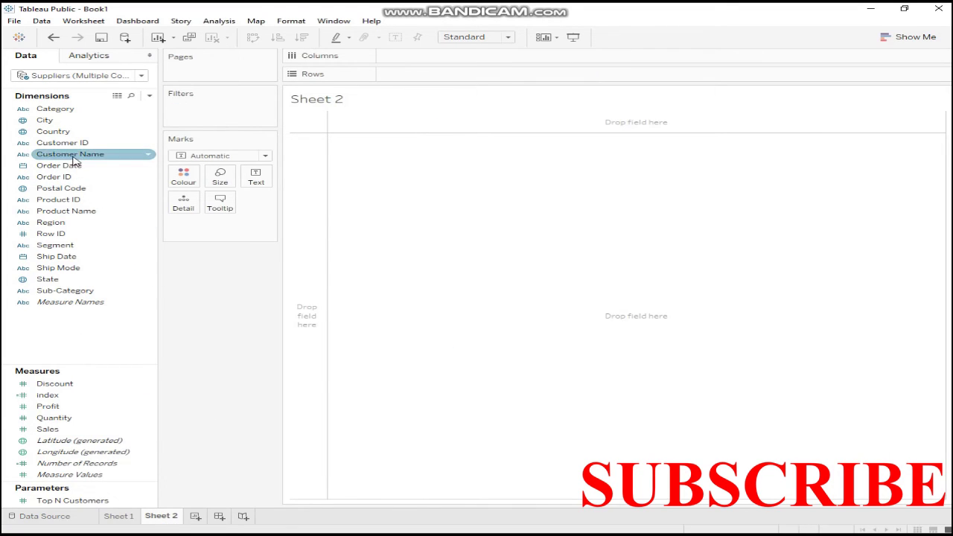
pyautogui.moveTo(74, 160)
pyautogui.mouseDown()
pyautogui.moveTo(425, 102)
pyautogui.moveTo(436, 82)
pyautogui.mouseUp()
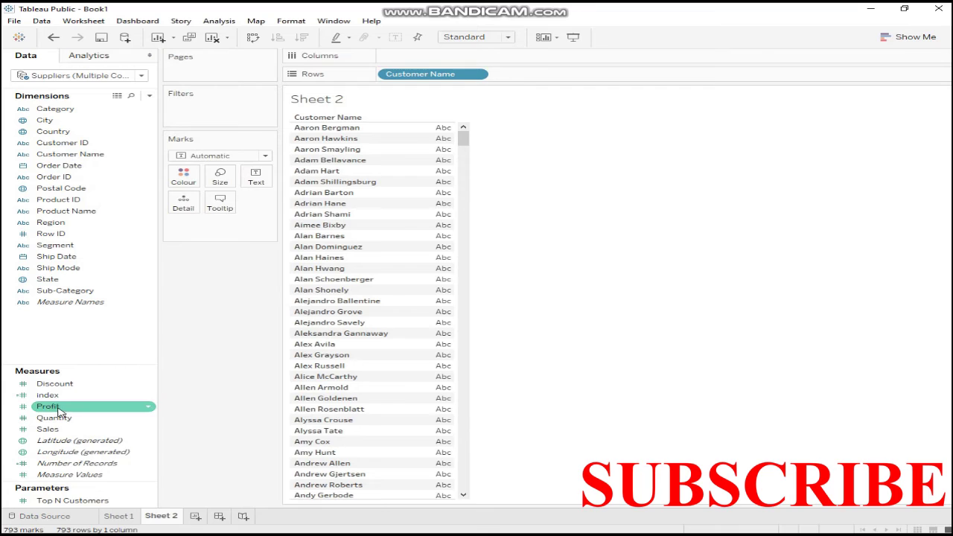
pyautogui.moveTo(60, 412); pyautogui.dragTo(418, 64)
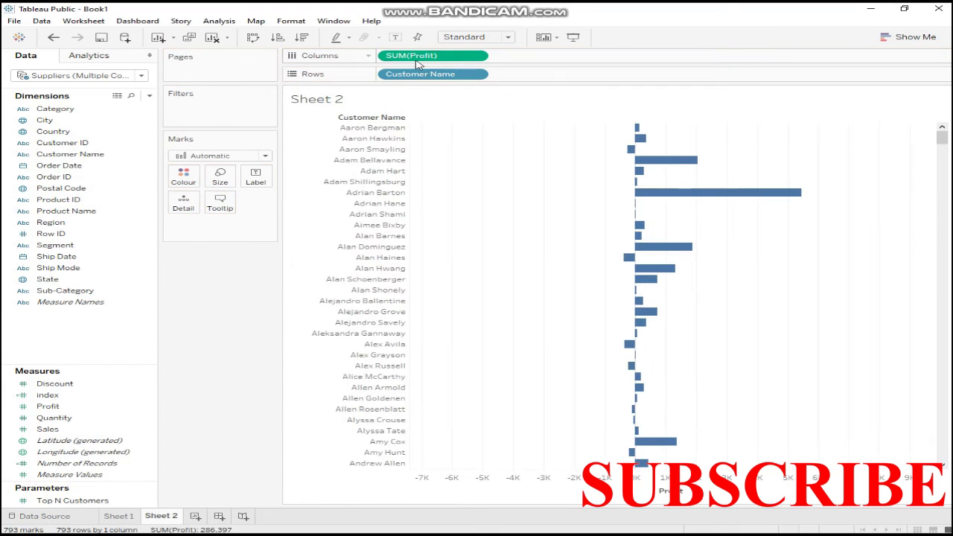
pyautogui.click(302, 37)
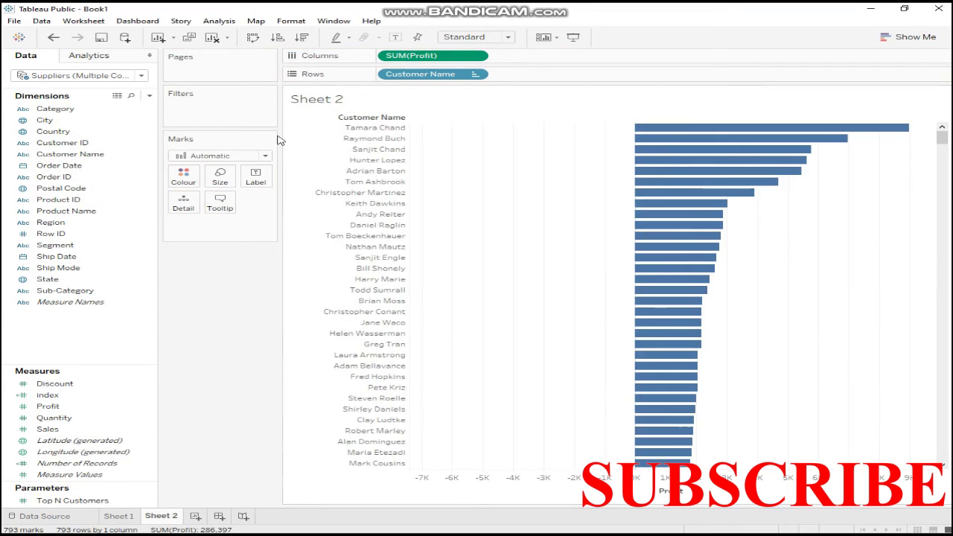
# Add a discrete index before Customer Name in Rows and put Customer Name on Filters.
pyautogui.moveTo(79, 395); pyautogui.dragTo(212, 113)
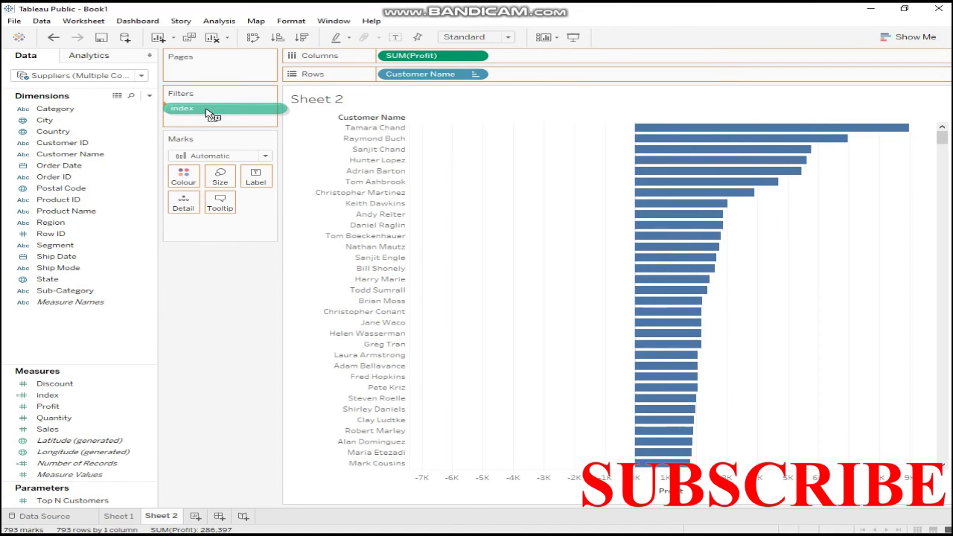
pyautogui.moveTo(209, 113); pyautogui.dragTo(600, 78)
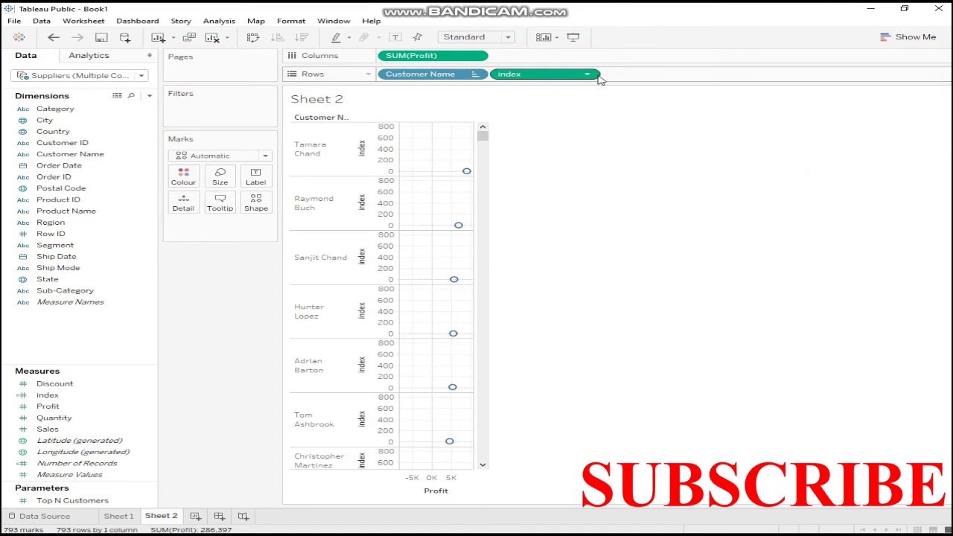
pyautogui.click(587, 74)
pyautogui.click(566, 179)
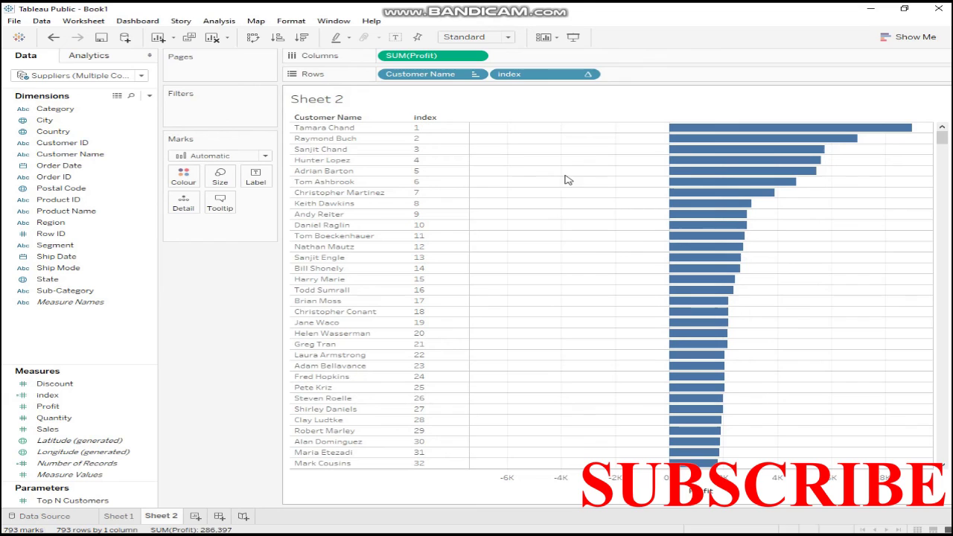
pyautogui.moveTo(435, 74); pyautogui.dragTo(665, 75)
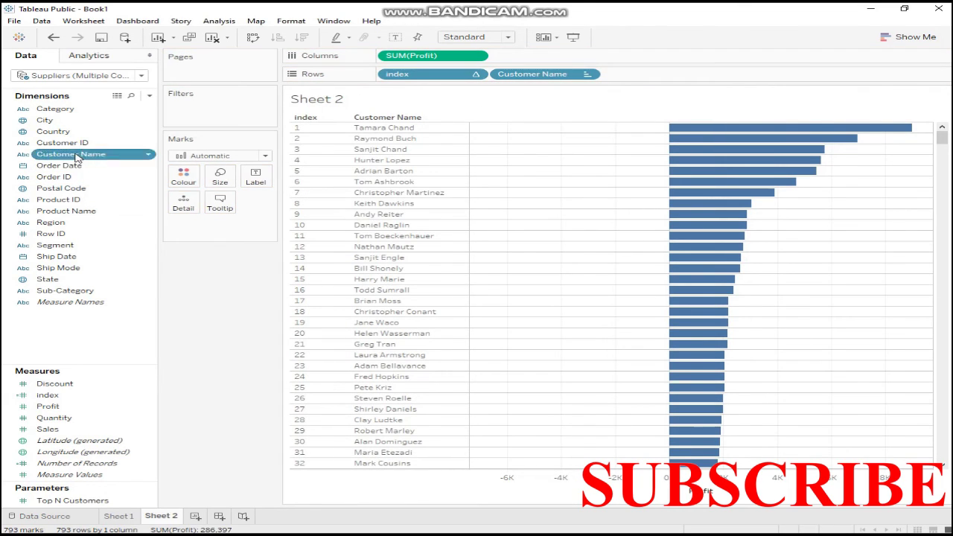
pyautogui.moveTo(77, 157); pyautogui.dragTo(208, 111)
# Filter to the top Top N Customers customers by Profit sum, leaving 20 bars.
pyautogui.click(480, 146)
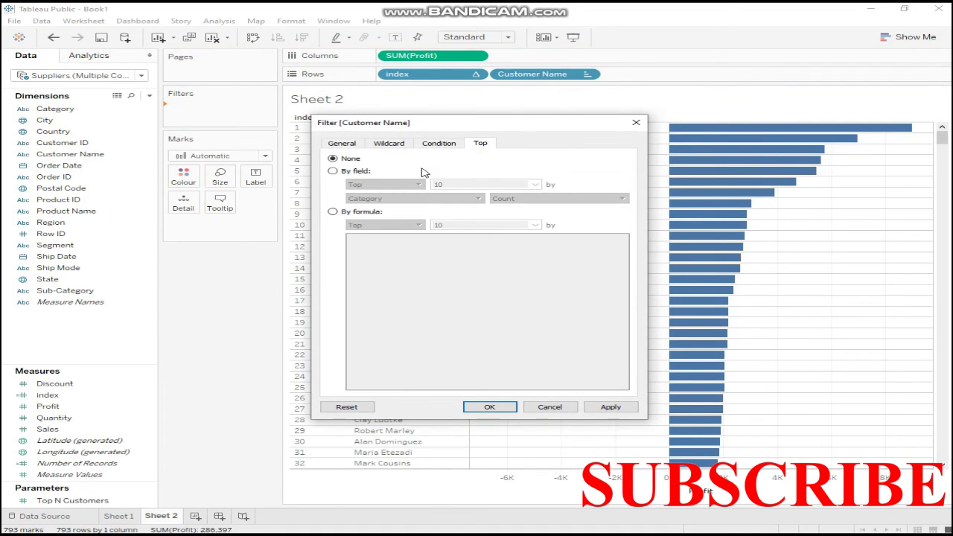
pyautogui.click(371, 173)
pyautogui.click(406, 198)
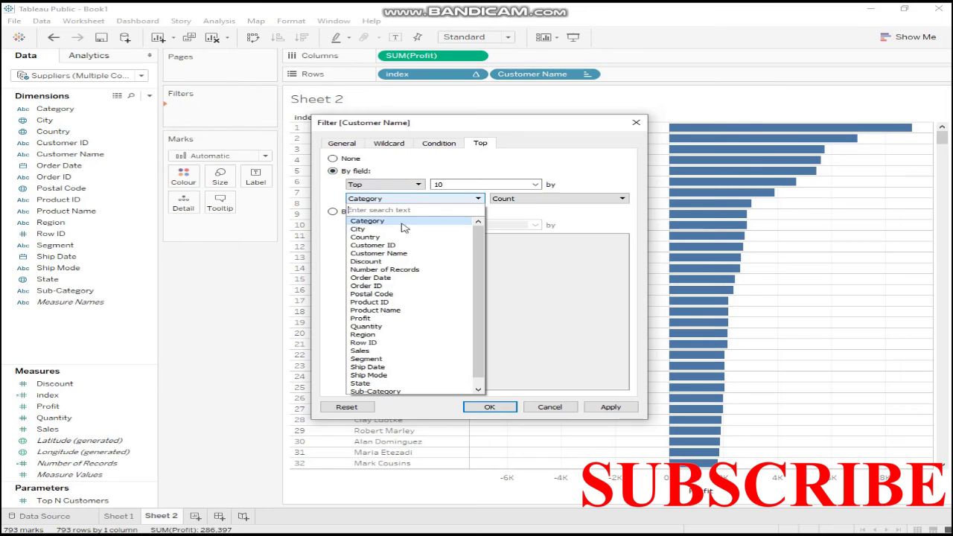
pyautogui.click(386, 318)
pyautogui.click(535, 184)
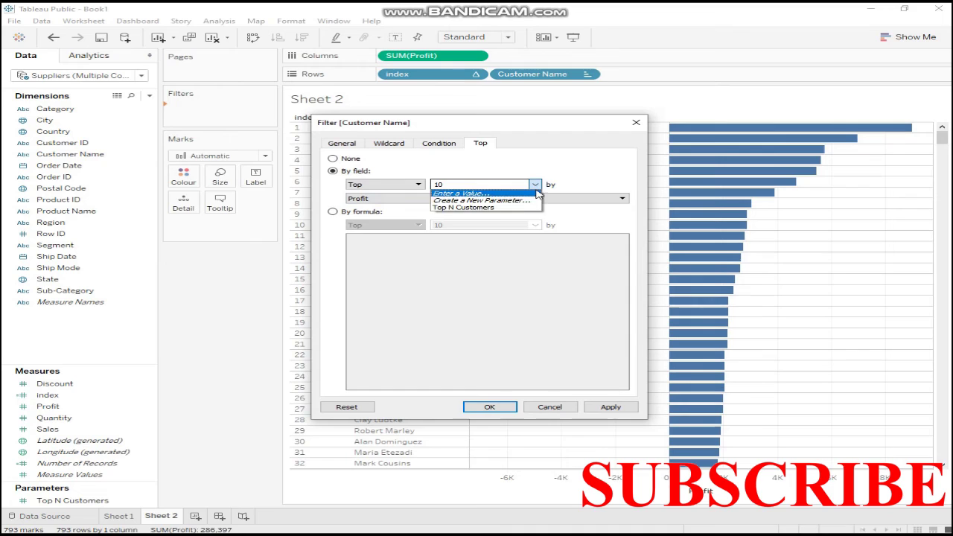
pyautogui.click(493, 207)
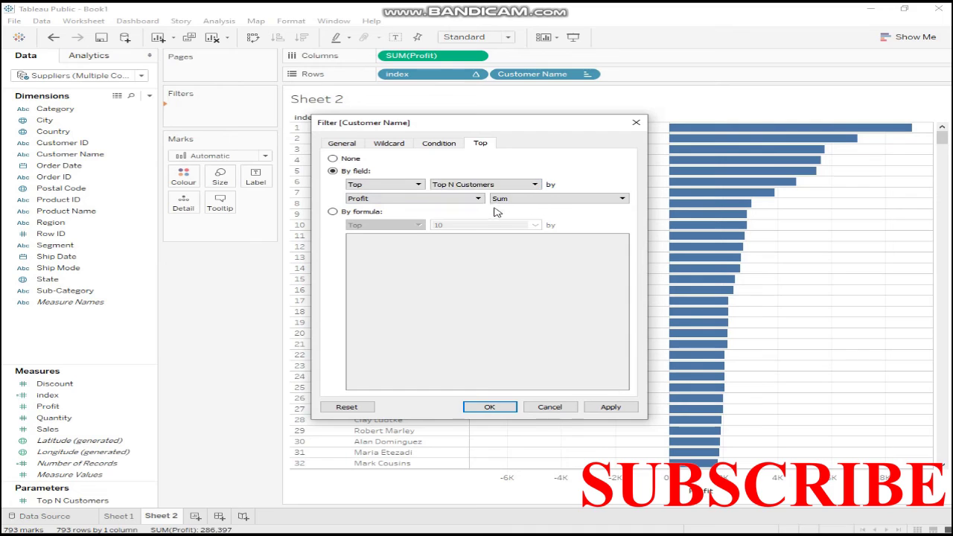
pyautogui.click(534, 185)
pyautogui.click(571, 182)
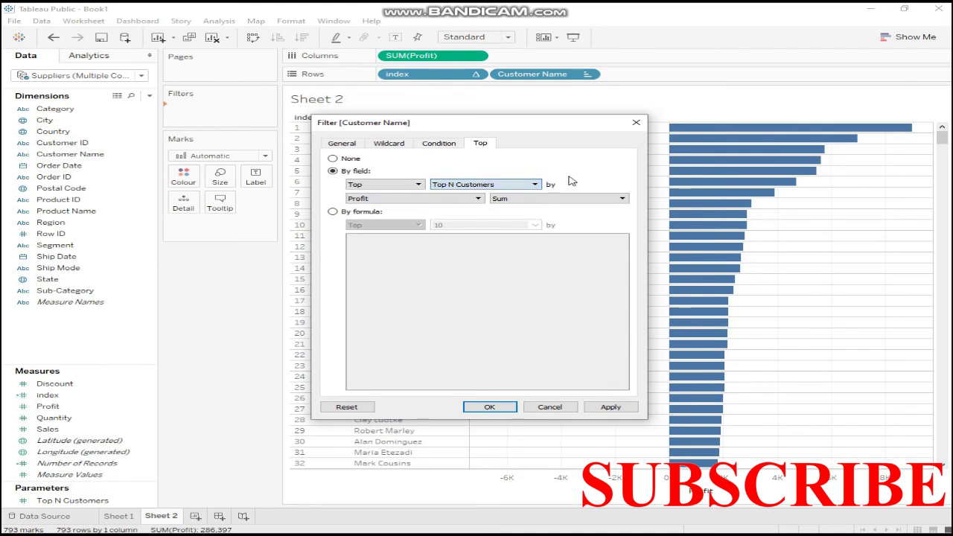
pyautogui.click(592, 410)
pyautogui.click(489, 406)
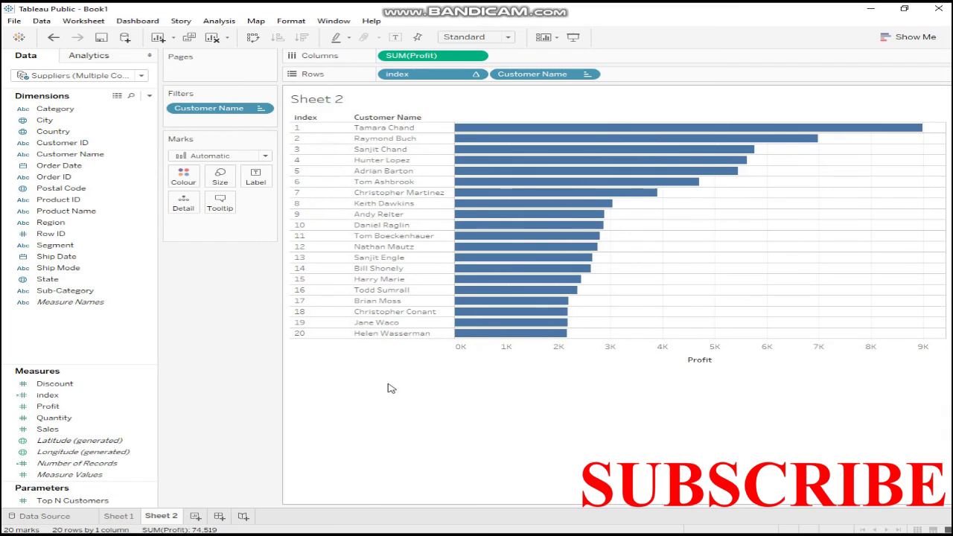
pyautogui.moveTo(544, 74)
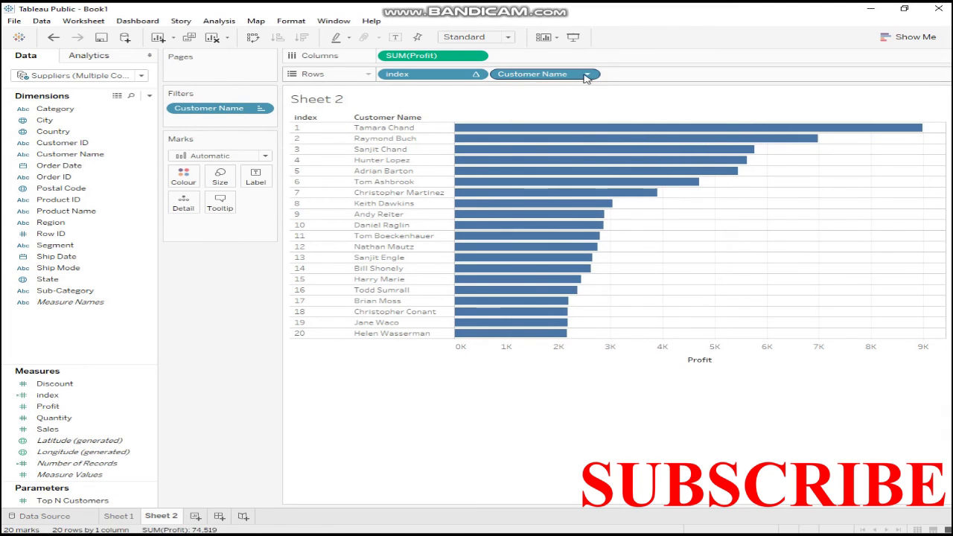
# Reopen the Sheet 2 customer filter and start a new count parameter.
pyautogui.click(260, 109)
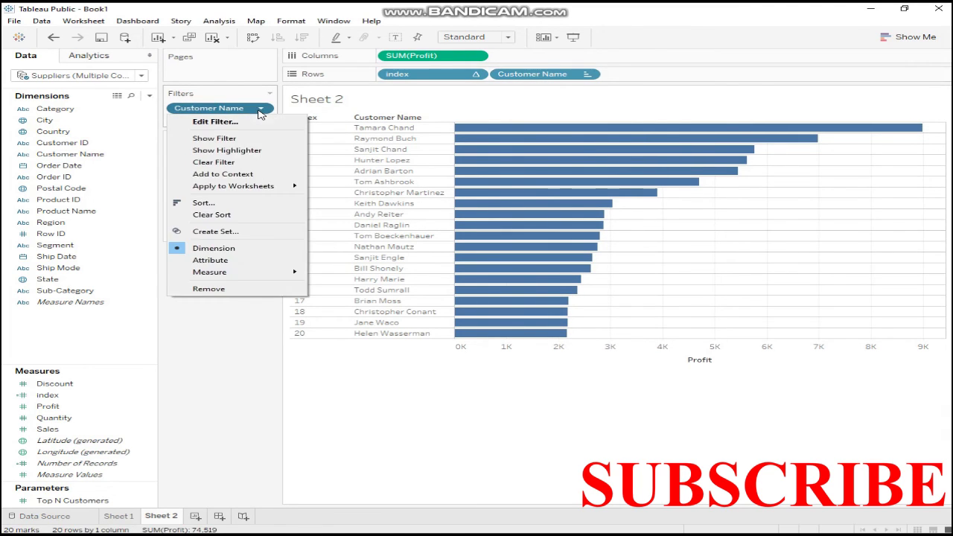
pyautogui.click(215, 121)
pyautogui.click(533, 185)
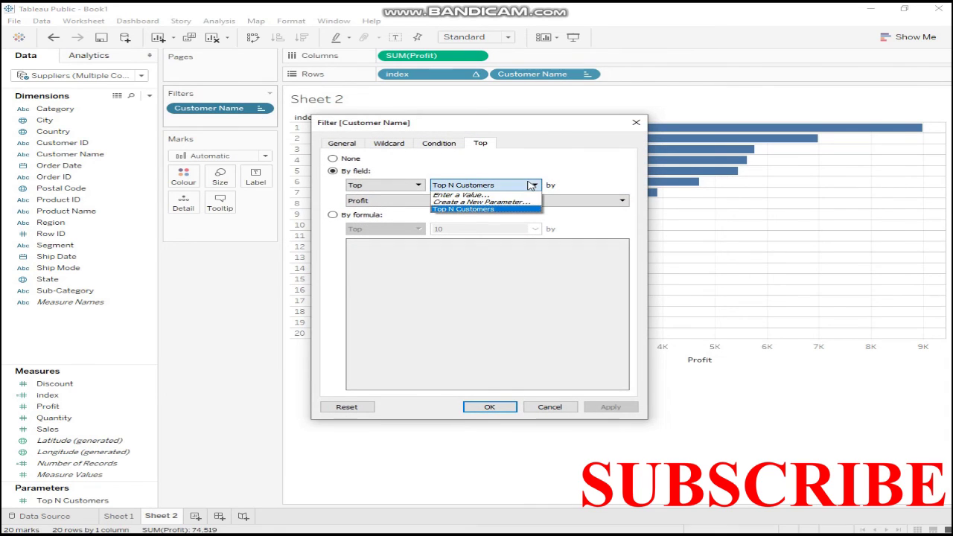
pyautogui.click(481, 202)
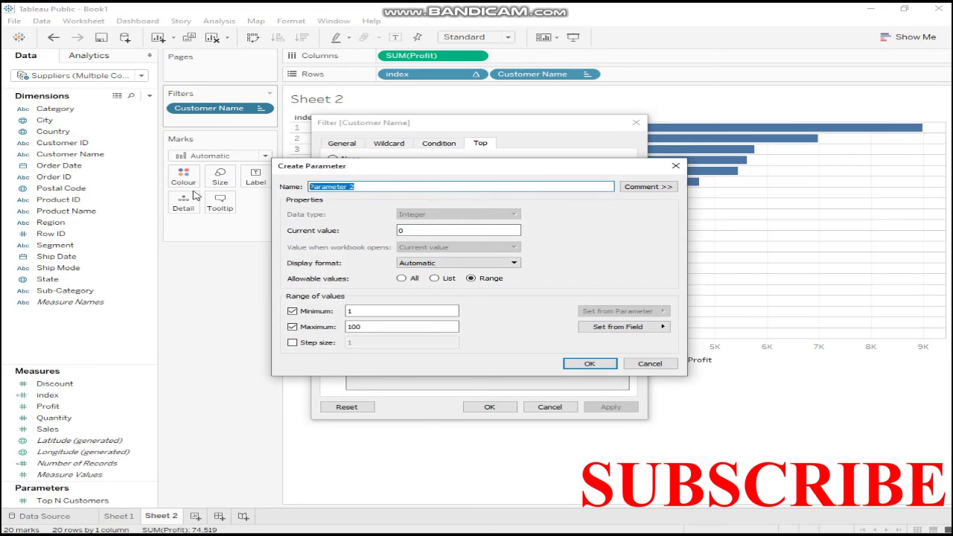
# Name the parameter 'Top n by profit', allow all values, set it to 5, and apply.
pyautogui.write('Top n by profi')
pyautogui.write('t')
pyautogui.click(401, 278)
pyautogui.doubleClick(432, 232)
pyautogui.write('5')
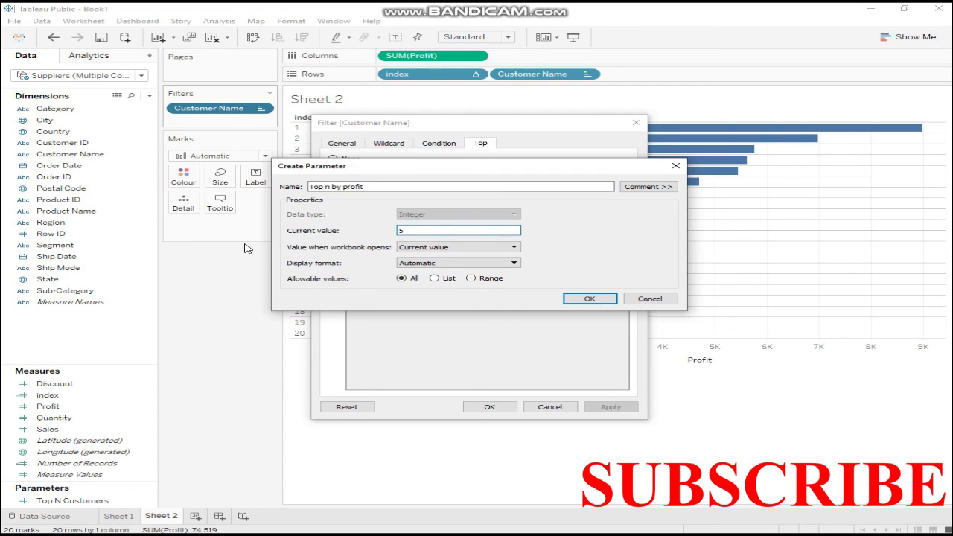
pyautogui.click(607, 298)
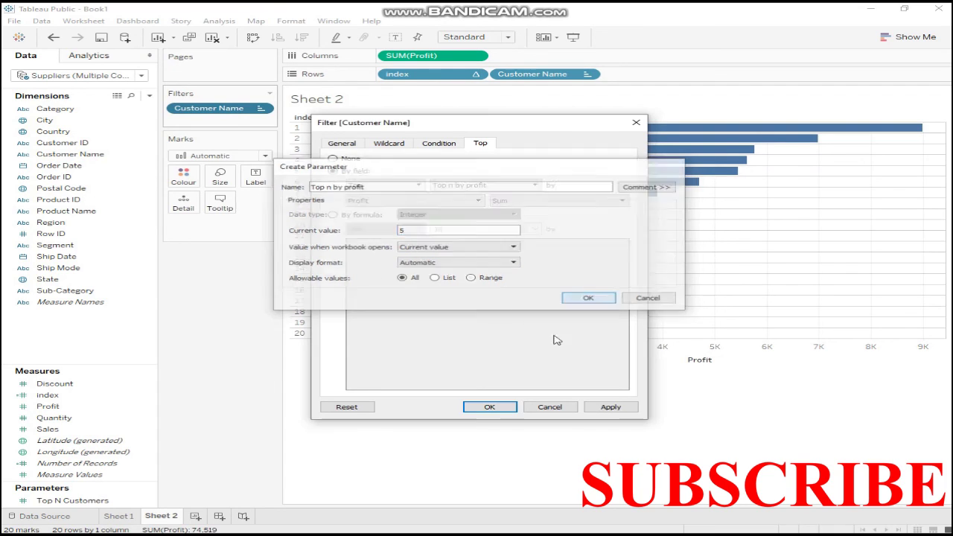
pyautogui.click(607, 406)
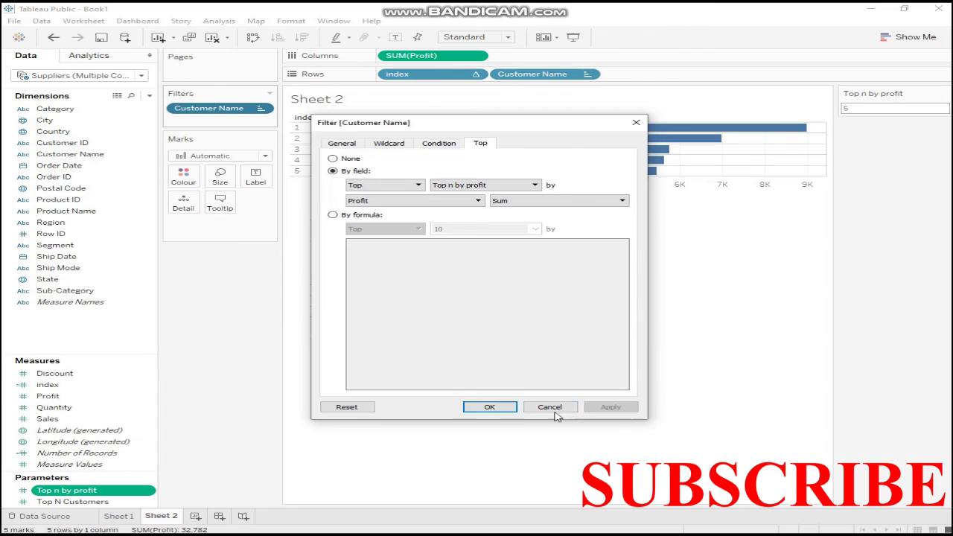
pyautogui.click(506, 409)
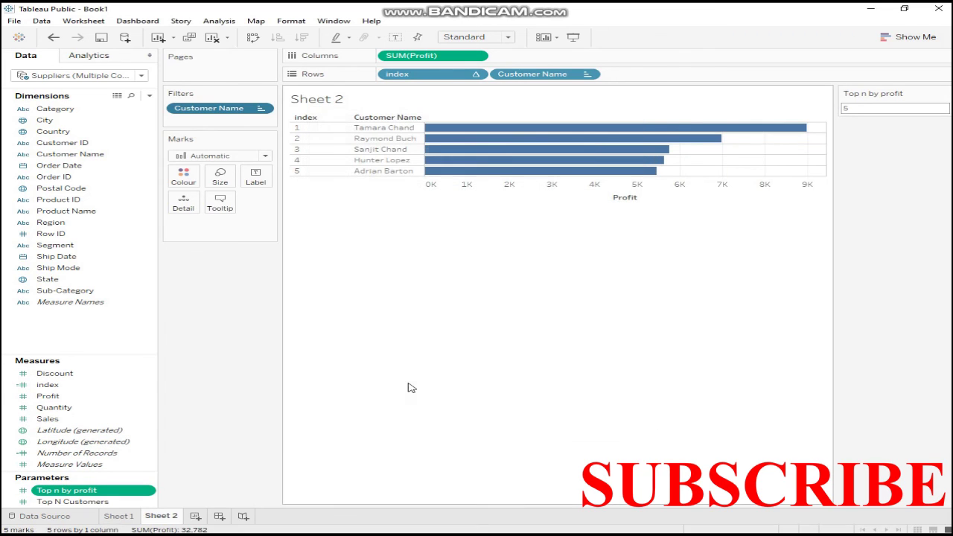
# Set the Top n by profit parameter to 10 and colour the profit bars teal.
pyautogui.click(869, 107)
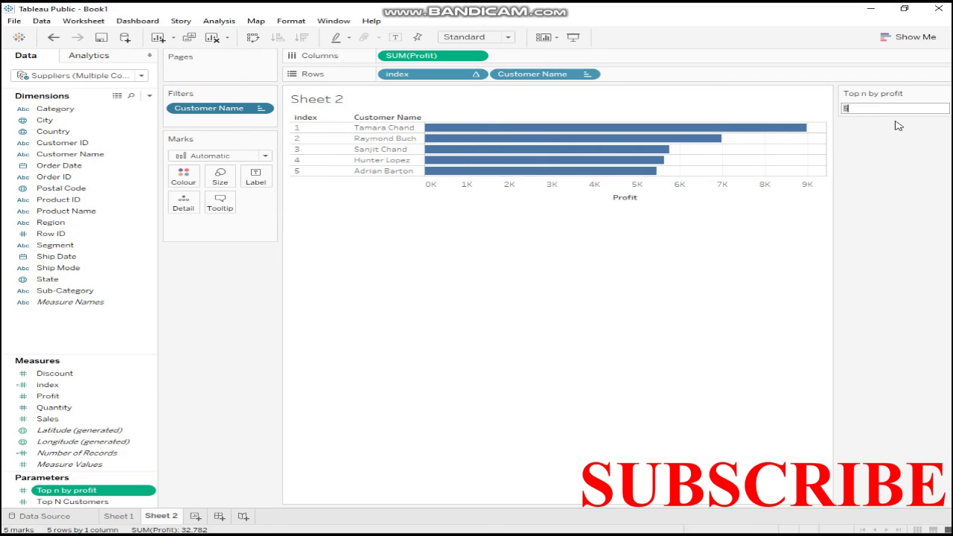
pyautogui.write('10')
pyautogui.press('Return')
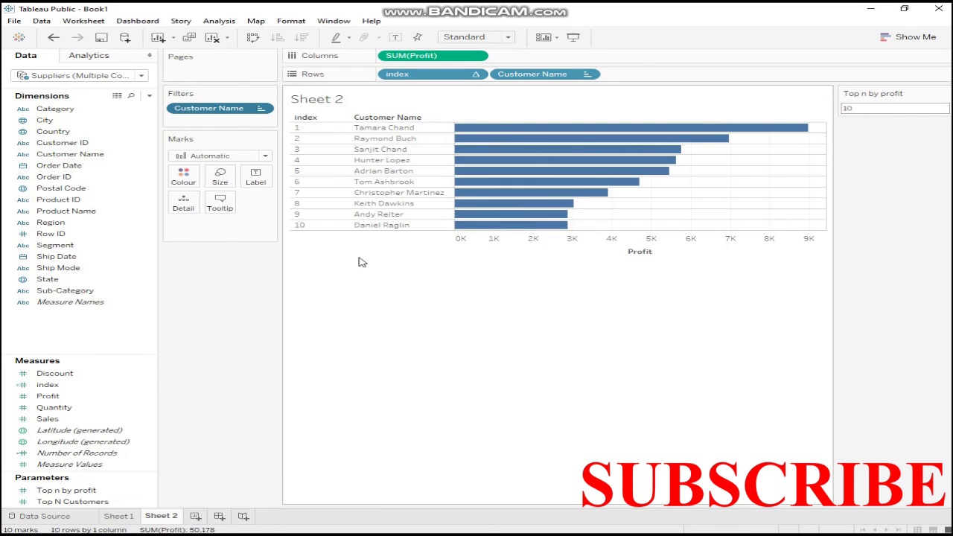
pyautogui.click(199, 181)
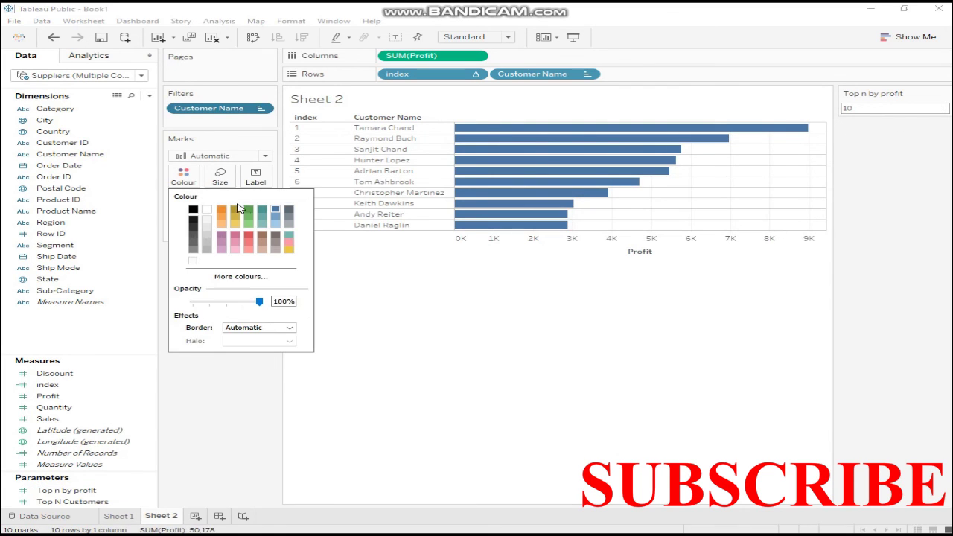
pyautogui.click(297, 246)
pyautogui.click(355, 382)
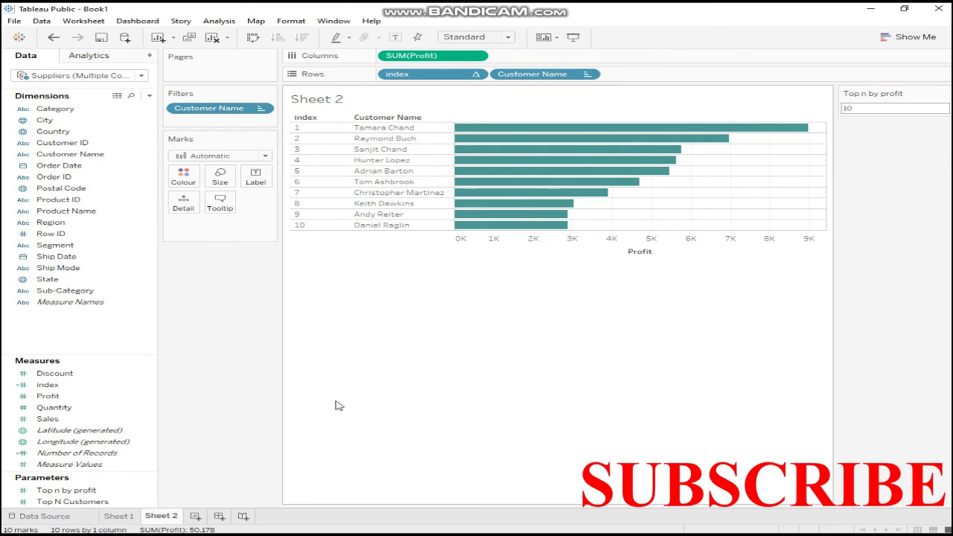